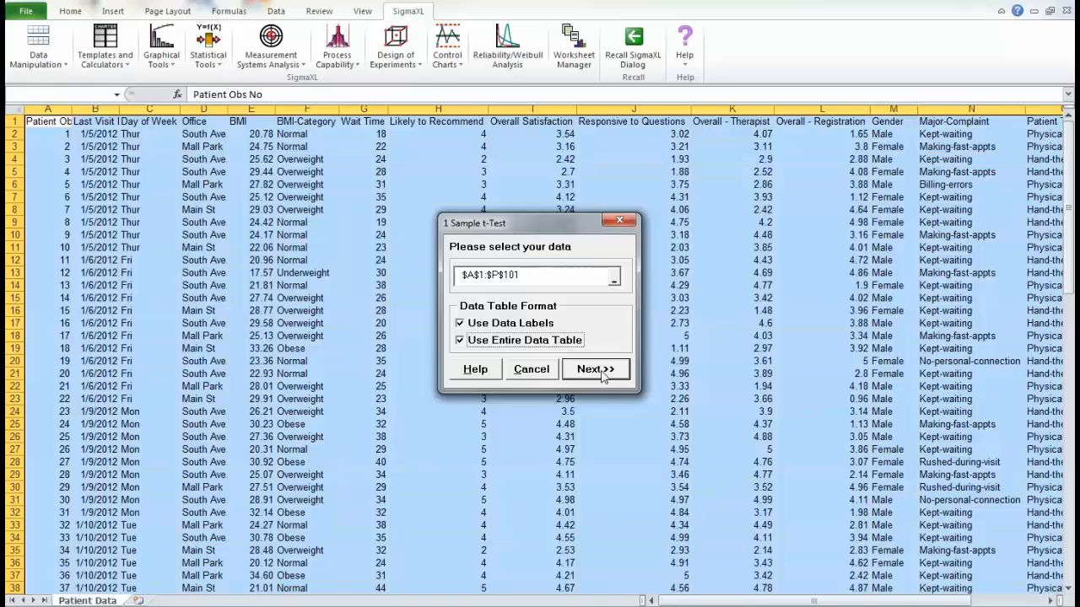
# - Accept the entire labelled patient data table for the 1 Sample t-Test and assign Overall Satisfaction as the numeric data variable
pyautogui.click(597, 369)
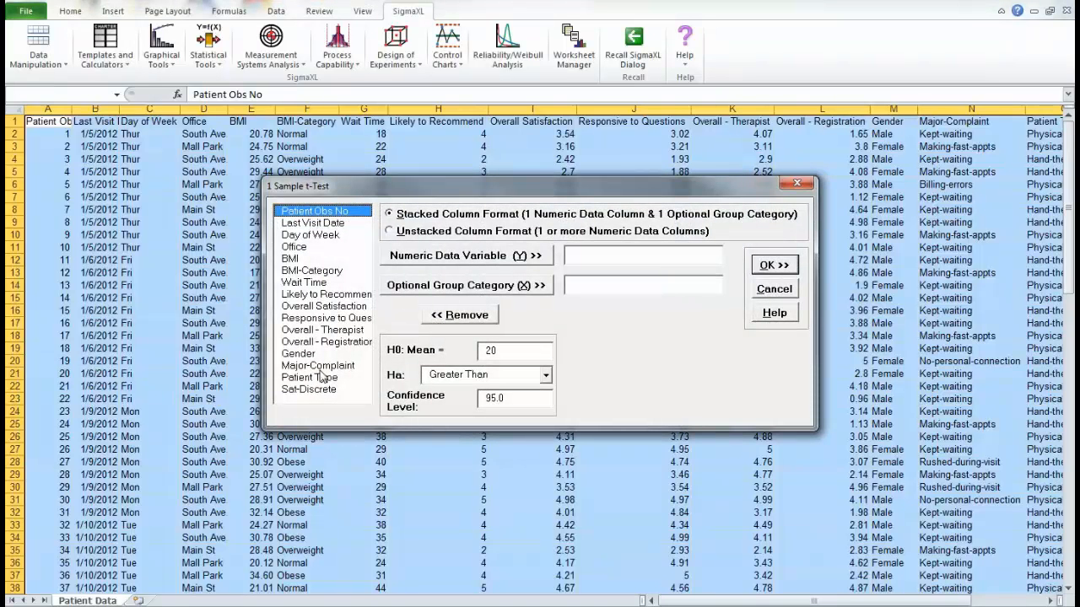
pyautogui.click(348, 310)
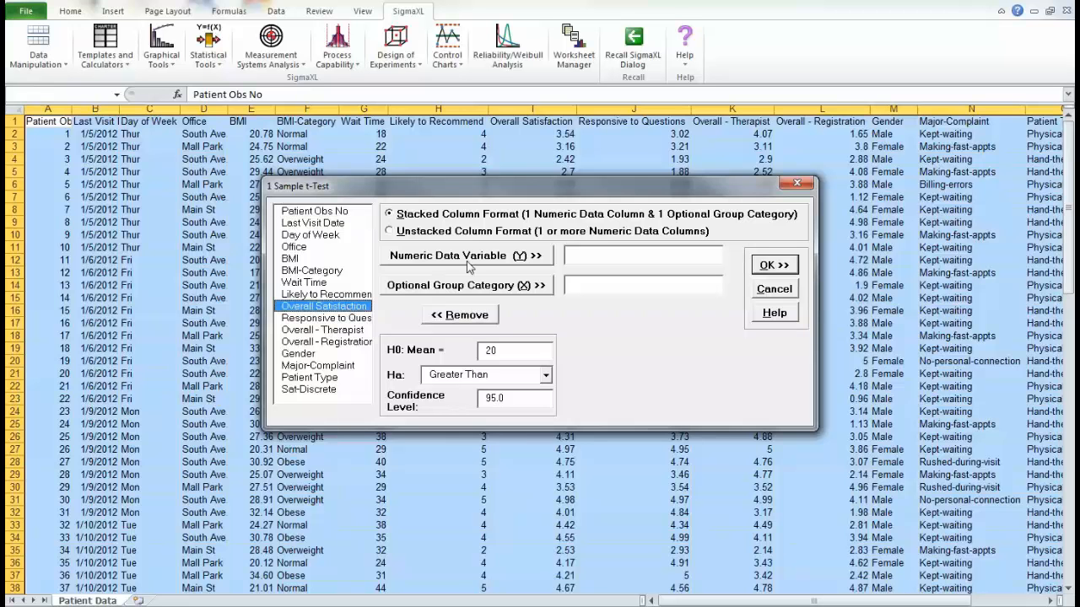
pyautogui.click(496, 255)
# - Set the null hypothesis mean to 3.0 with a Greater Than alternative, and run the 1 Sample t-Test
pyautogui.doubleClick(508, 353)
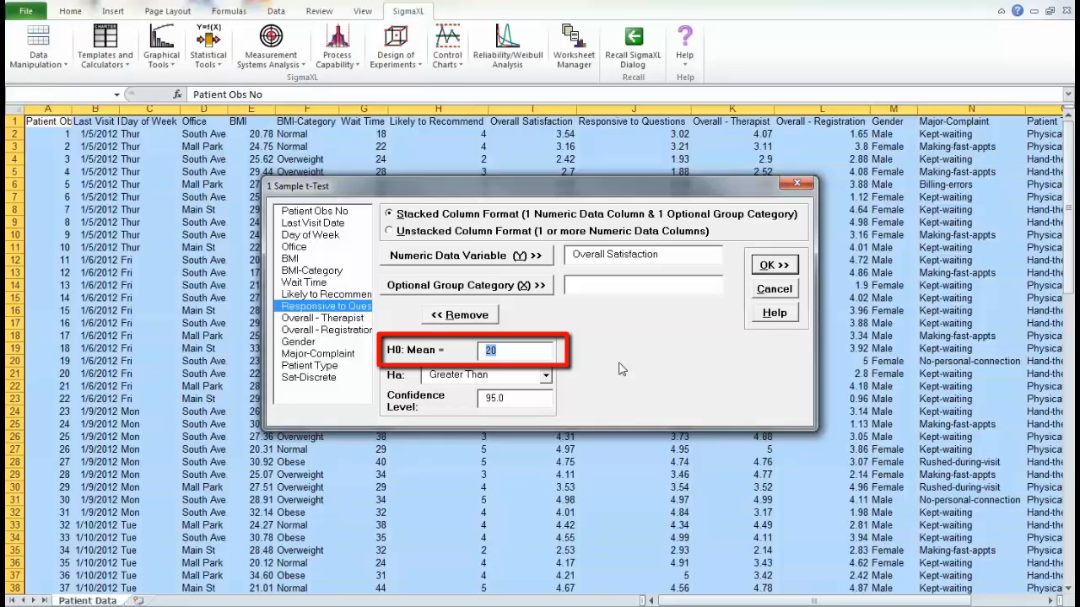
pyautogui.write('3.0')
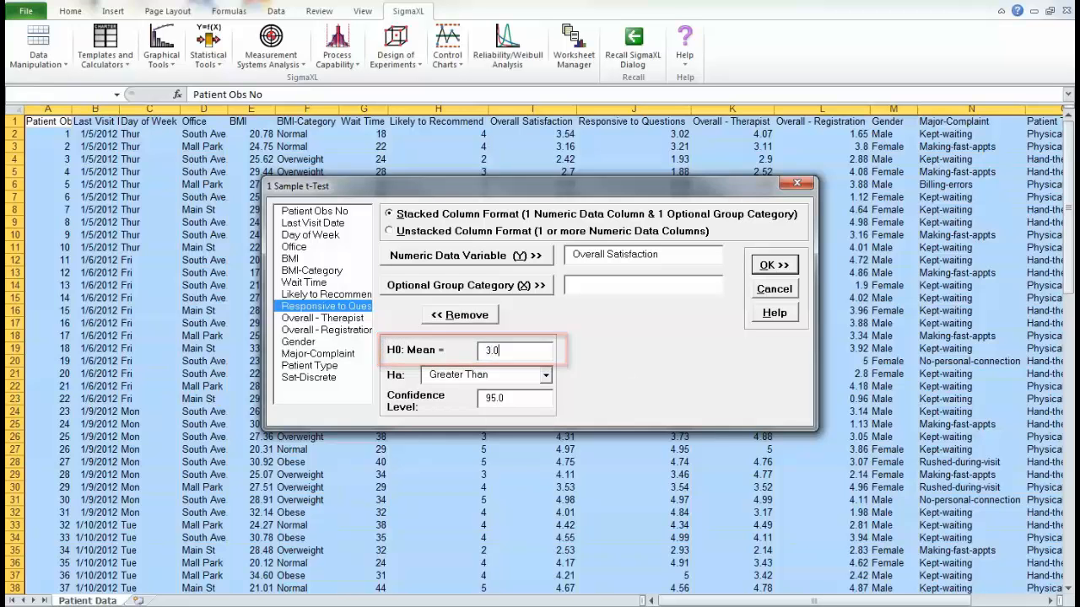
pyautogui.click(547, 376)
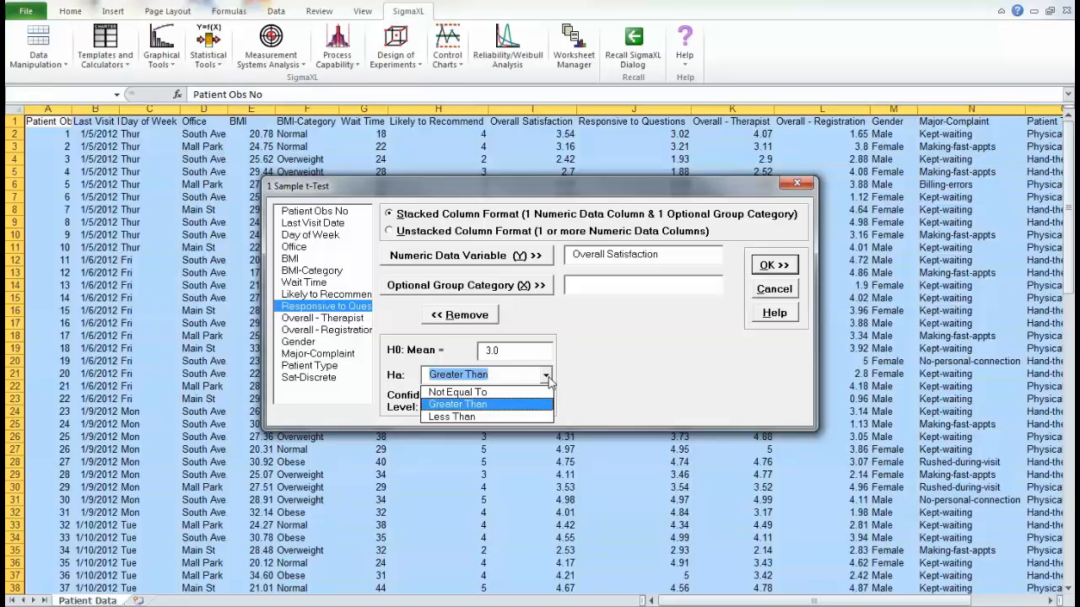
pyautogui.click(493, 403)
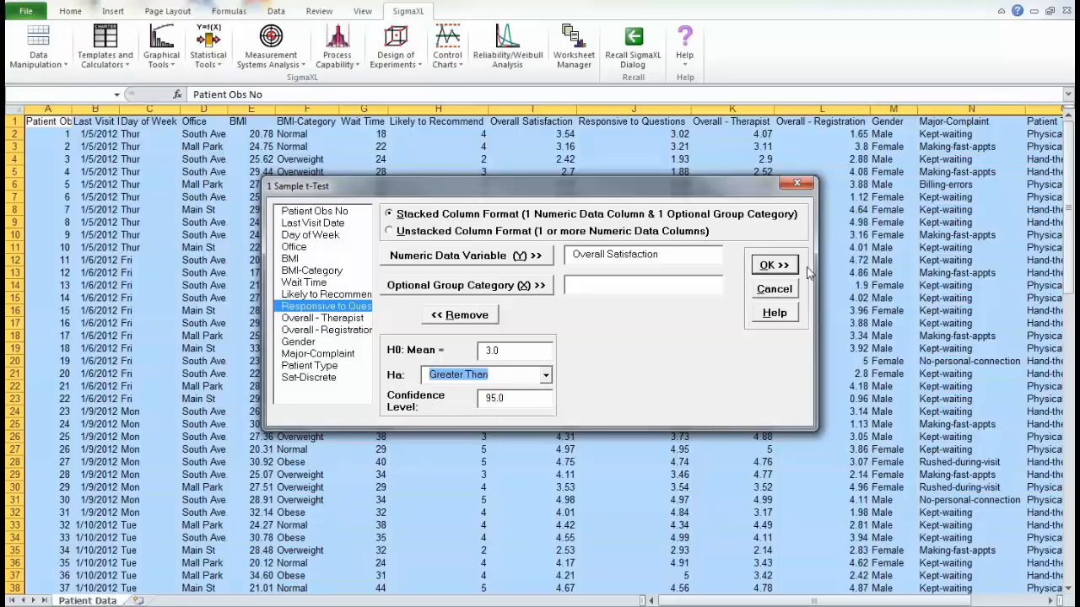
pyautogui.click(771, 266)
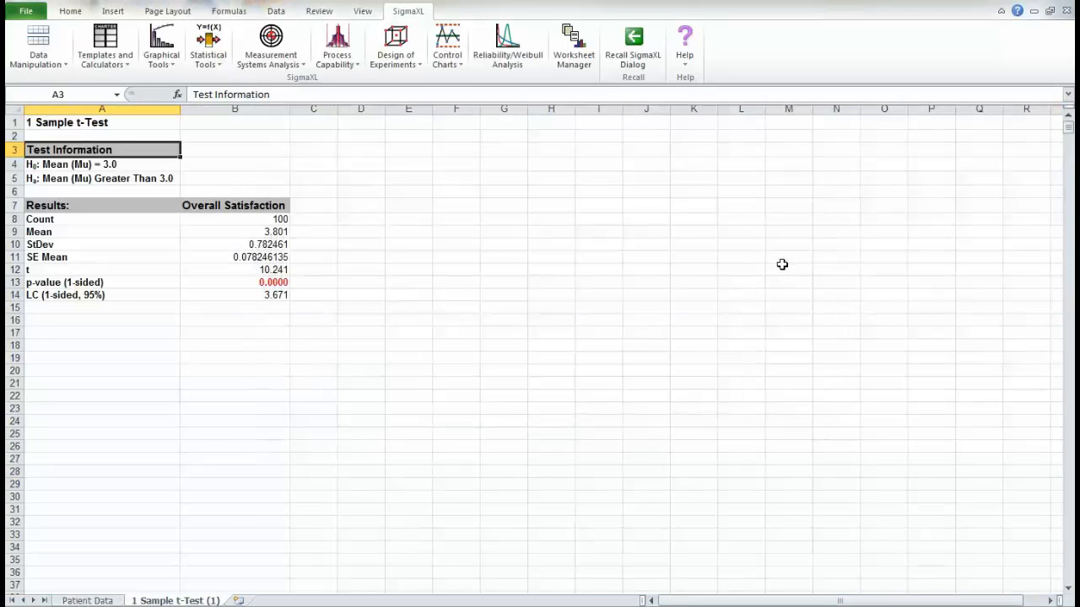
pyautogui.scroll(4, 535, 350)
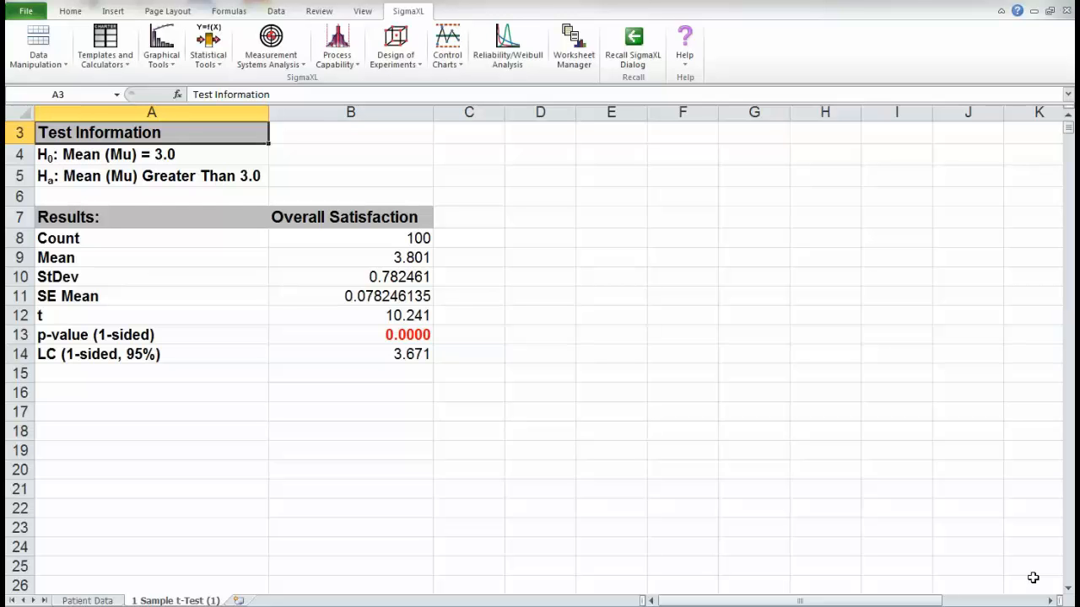
# - Recall the 1 Sample t-Test and rerun it on Overall Satisfaction with Office as the group category
pyautogui.click(638, 44)
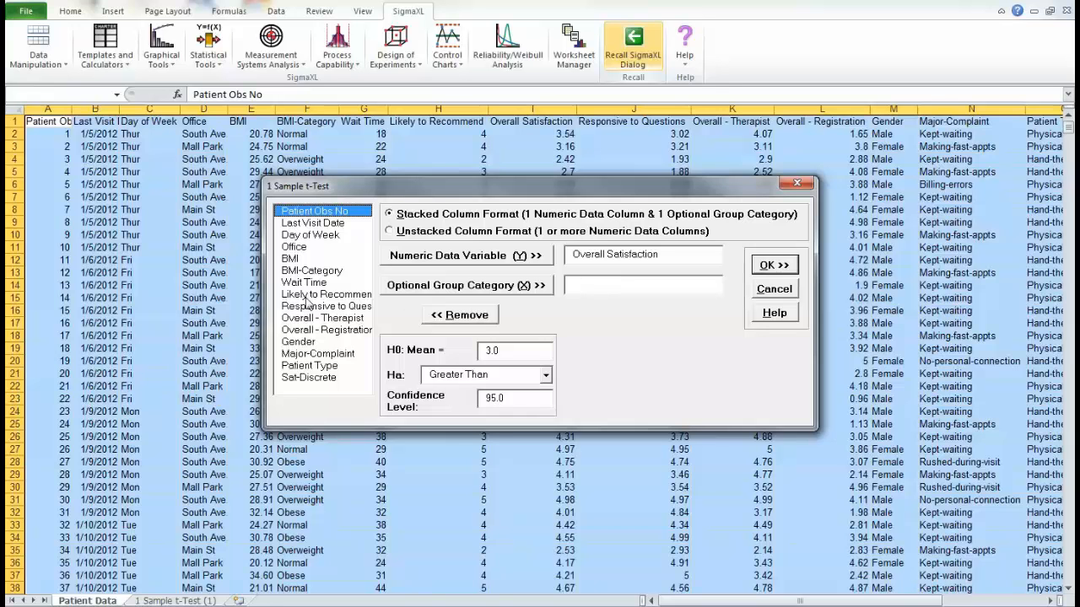
pyautogui.click(306, 247)
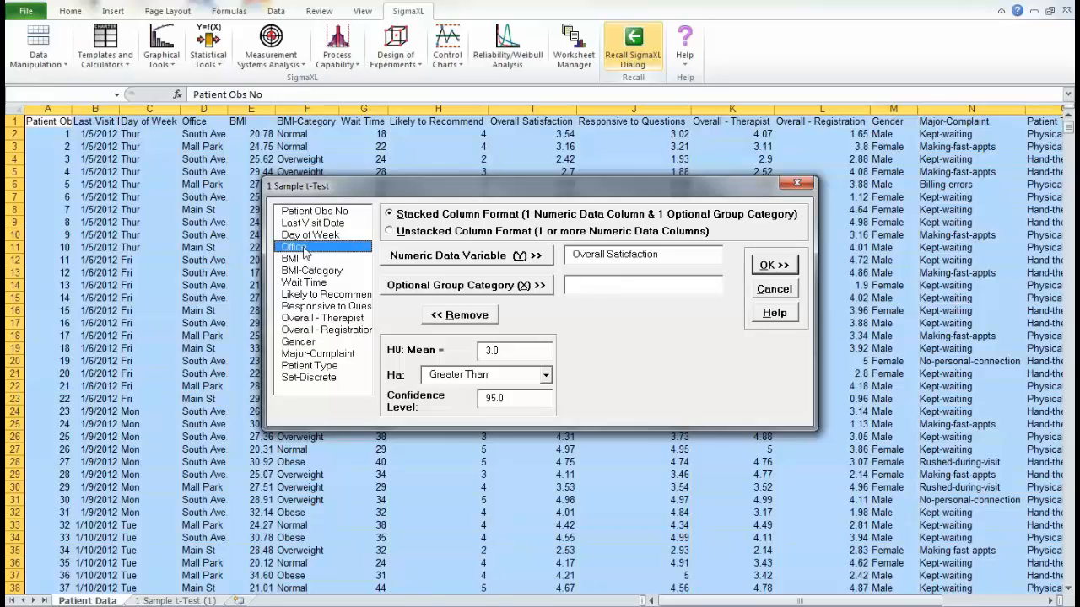
pyautogui.click(544, 287)
pyautogui.click(774, 266)
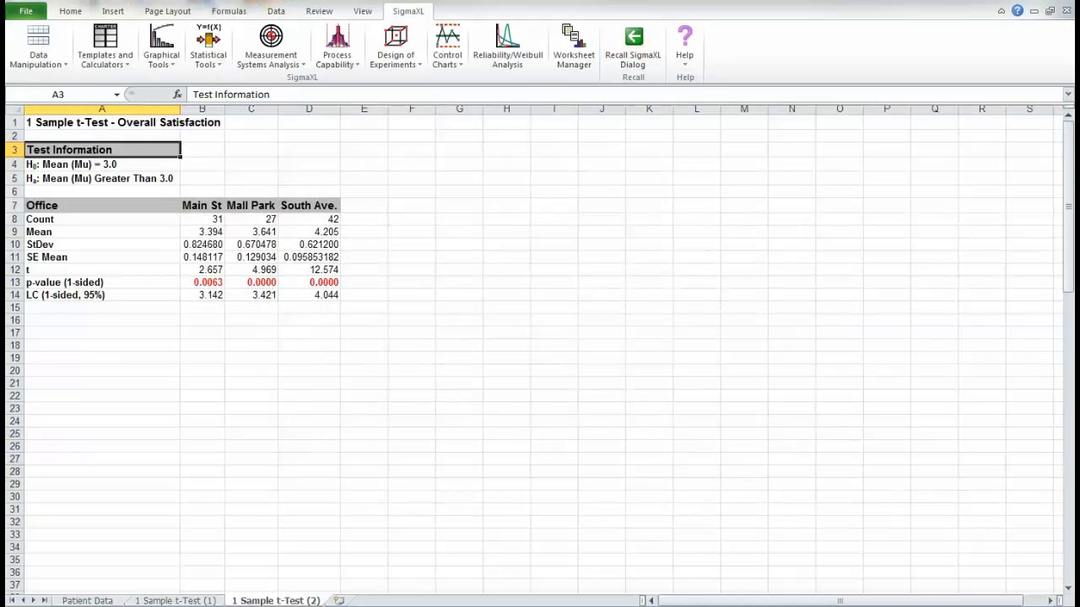
pyautogui.click(1051, 606)
pyautogui.click(1052, 606)
pyautogui.click(1051, 606)
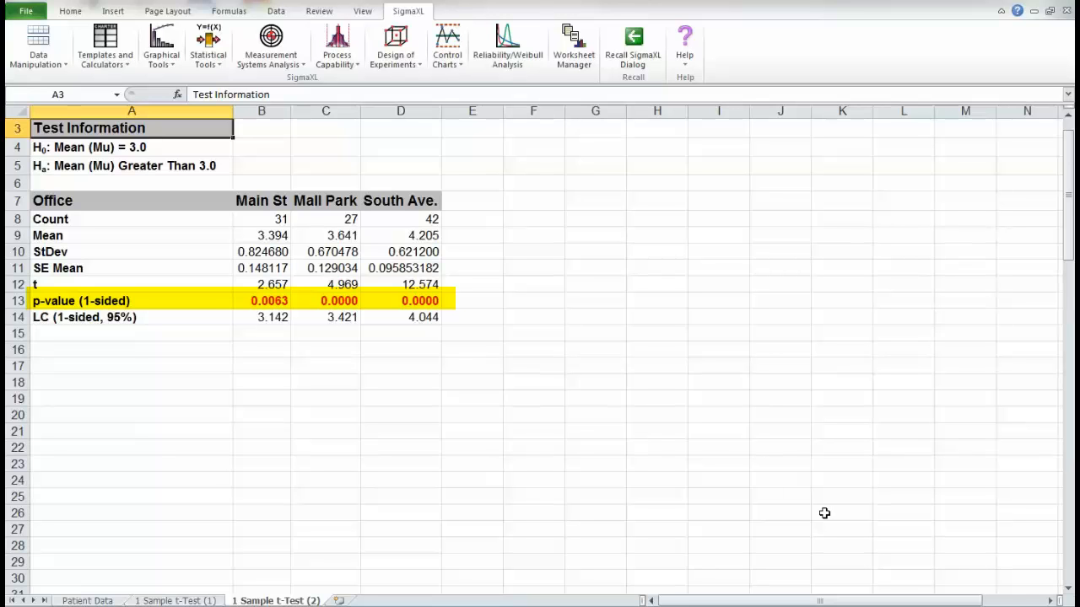
# - Recall the t-test, replace the Office group category with Gender, and run it again
pyautogui.click(639, 51)
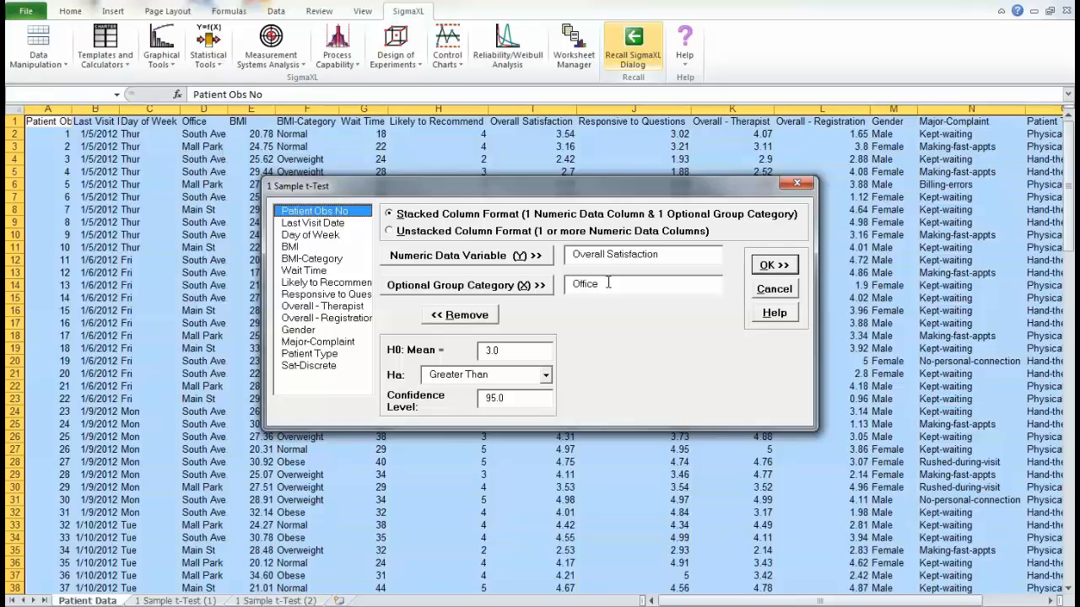
pyautogui.click(459, 318)
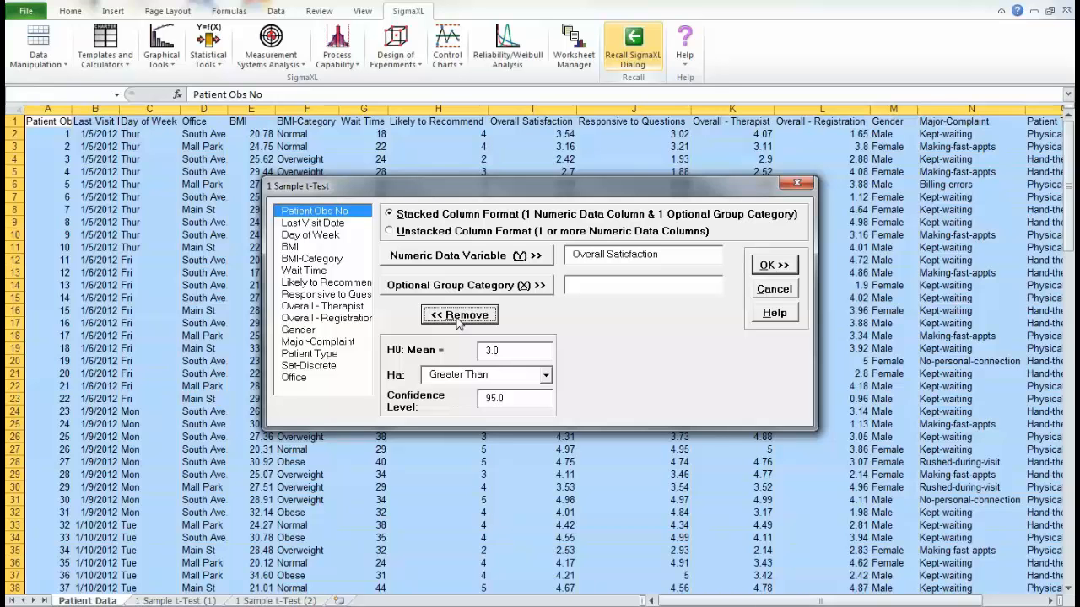
pyautogui.click(308, 331)
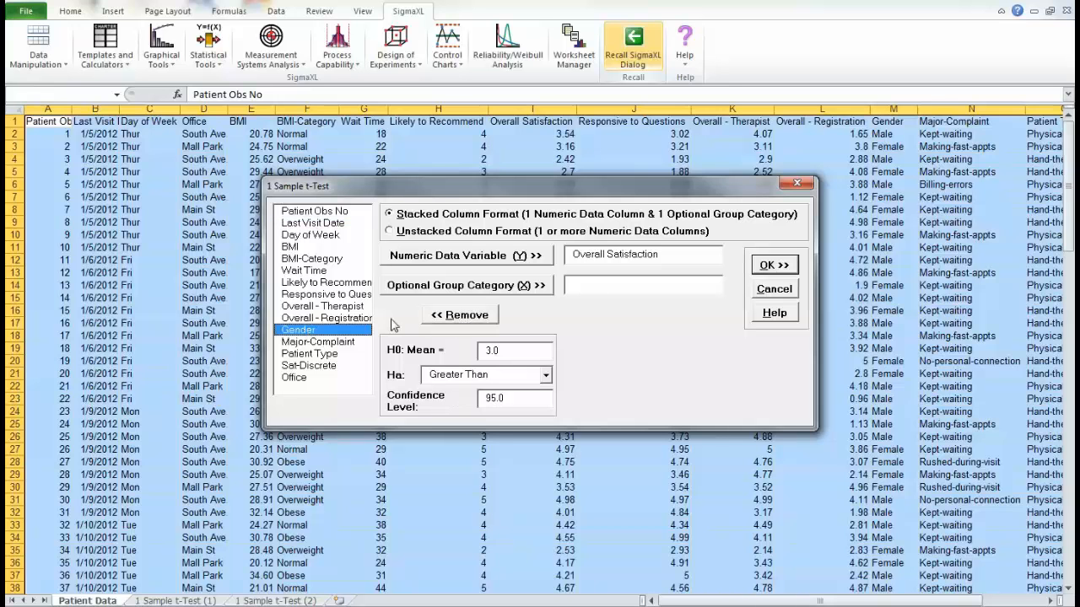
pyautogui.click(457, 287)
pyautogui.click(768, 266)
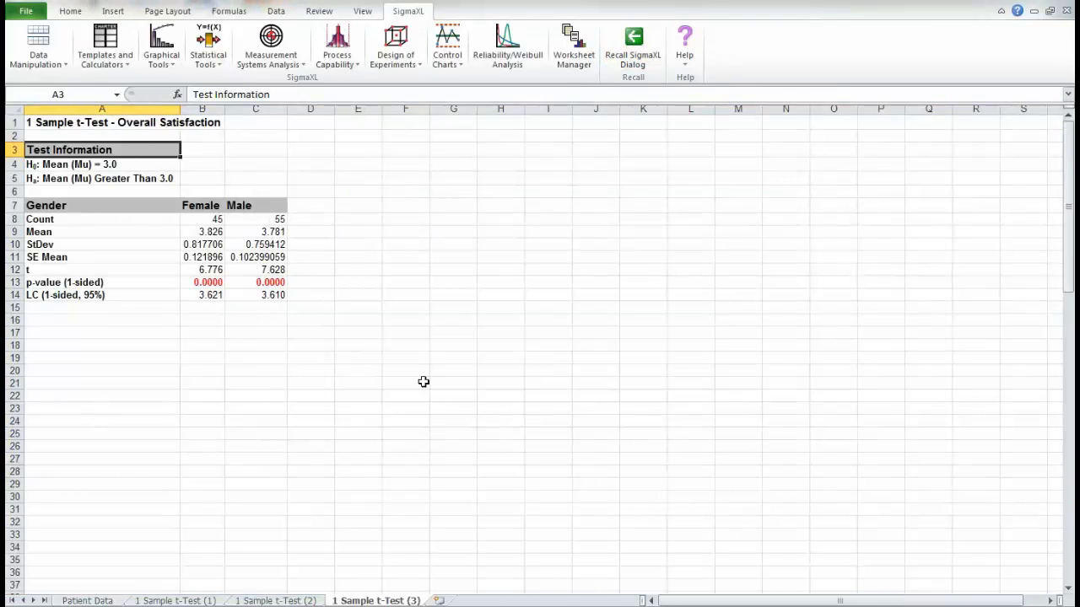
pyautogui.click(1054, 606)
pyautogui.click(1055, 606)
pyautogui.click(1054, 606)
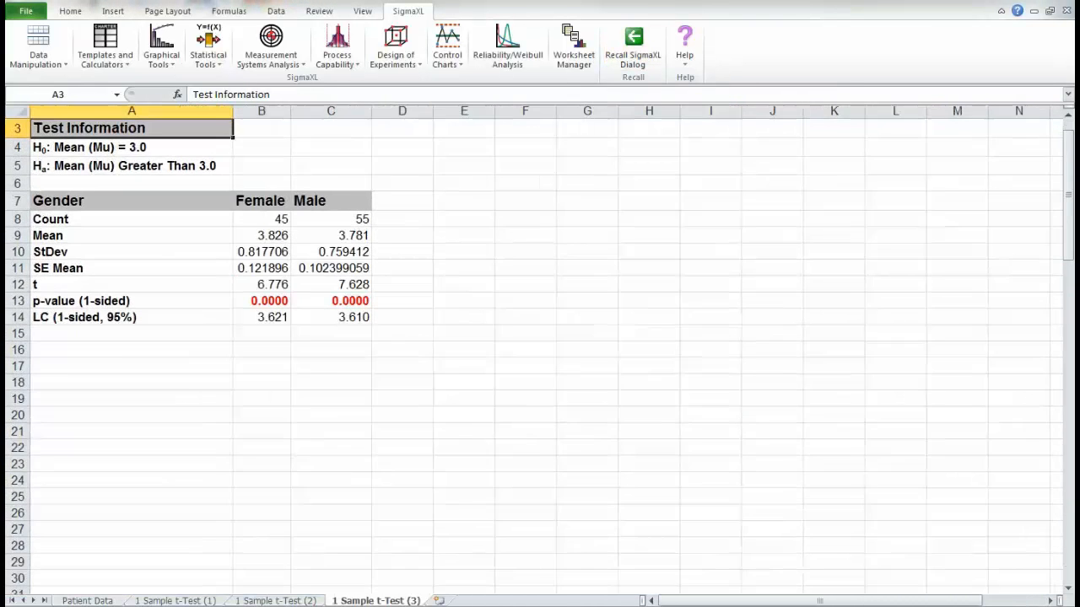
pyautogui.click(1054, 606)
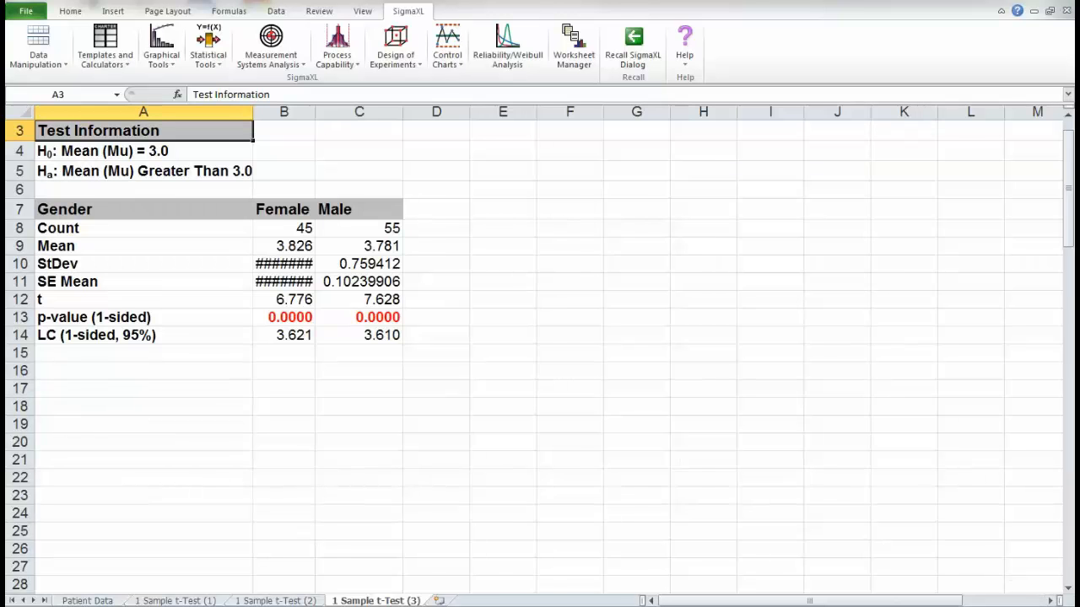
pyautogui.click(1055, 606)
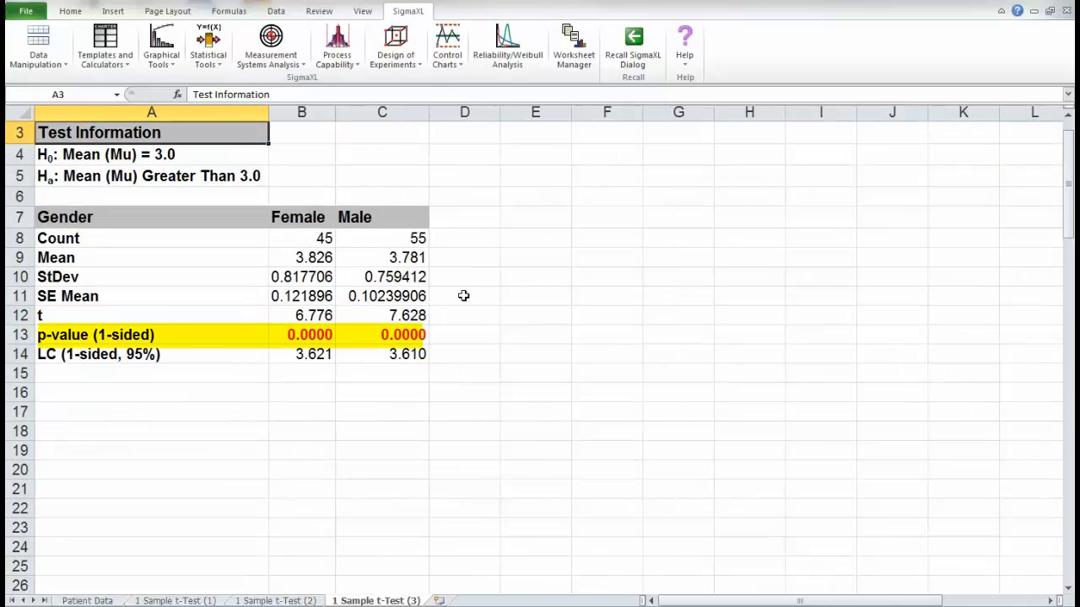
# - Recall the t-test, replace the Gender group category with Patient Type, and run it again
pyautogui.click(633, 46)
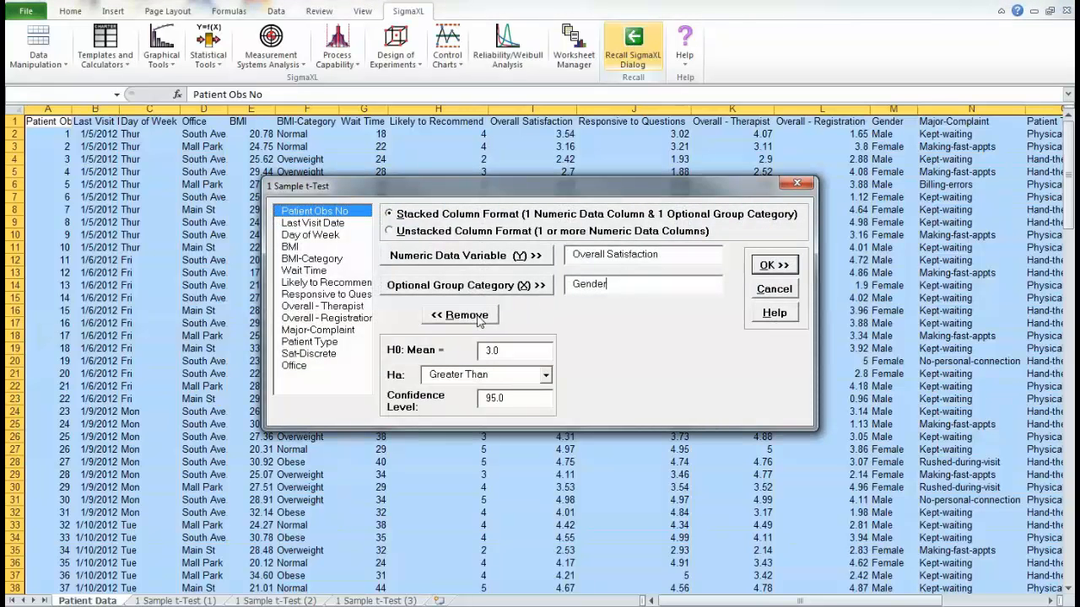
pyautogui.click(477, 318)
pyautogui.click(316, 344)
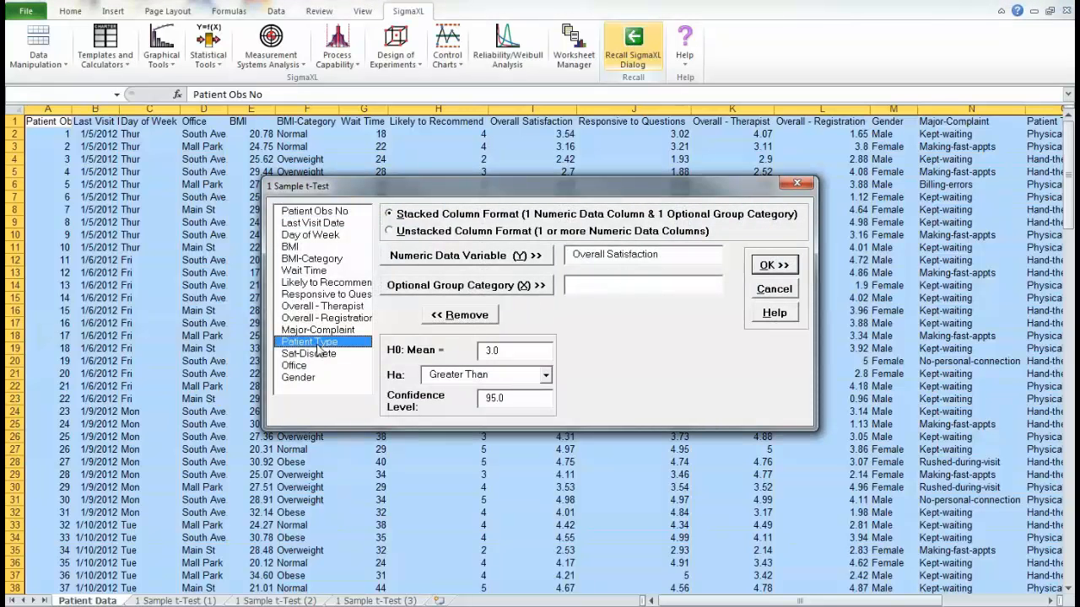
pyautogui.click(511, 287)
pyautogui.click(778, 266)
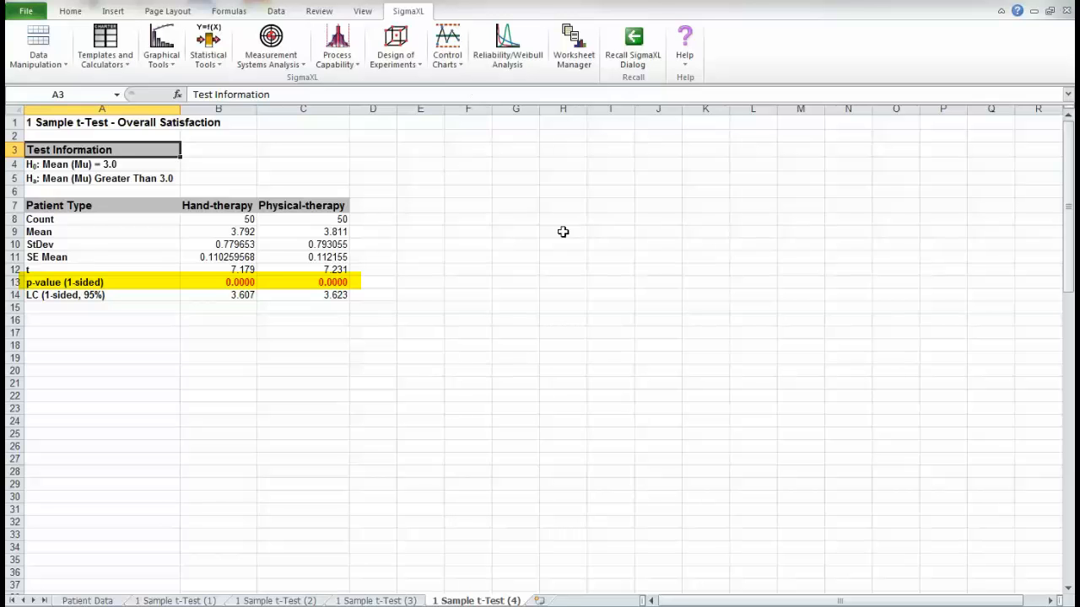
# - Recall the t-test, replace the Patient Type group category with Day of Week, and run it again
pyautogui.click(633, 41)
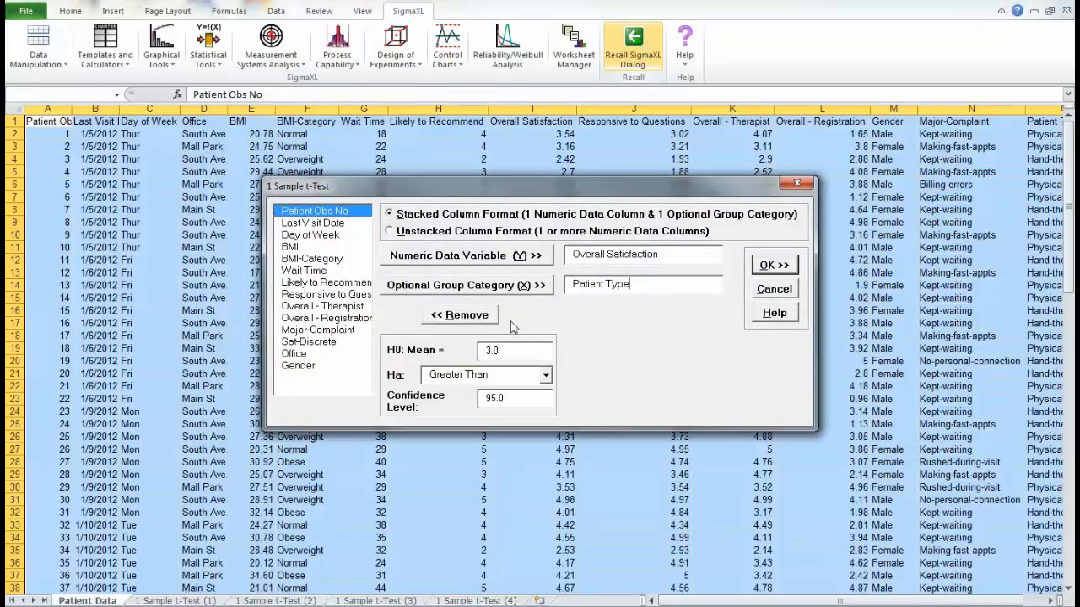
pyautogui.click(479, 317)
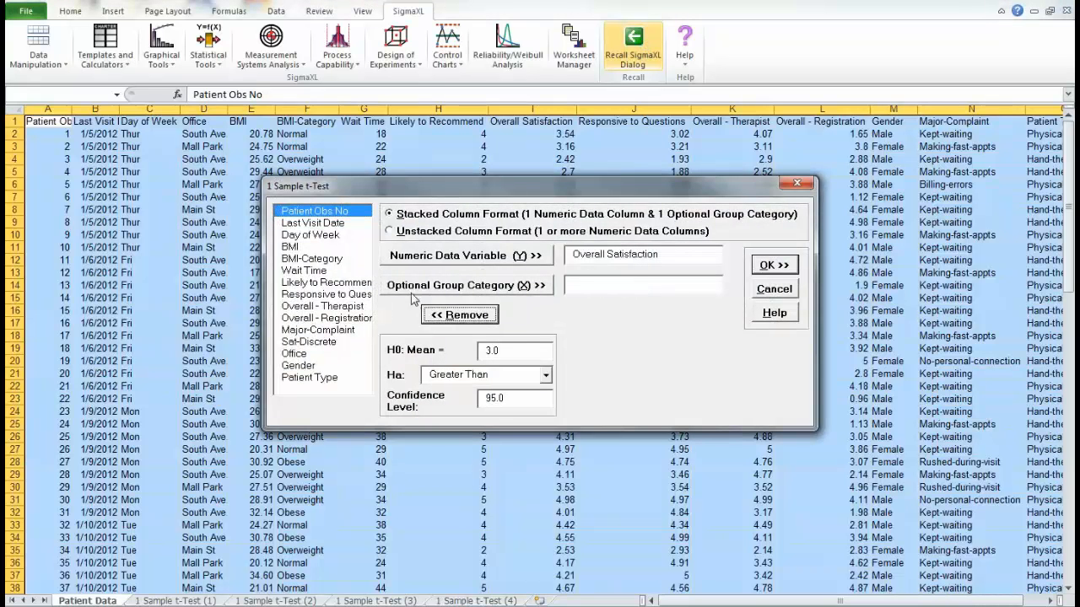
pyautogui.click(334, 235)
pyautogui.click(521, 287)
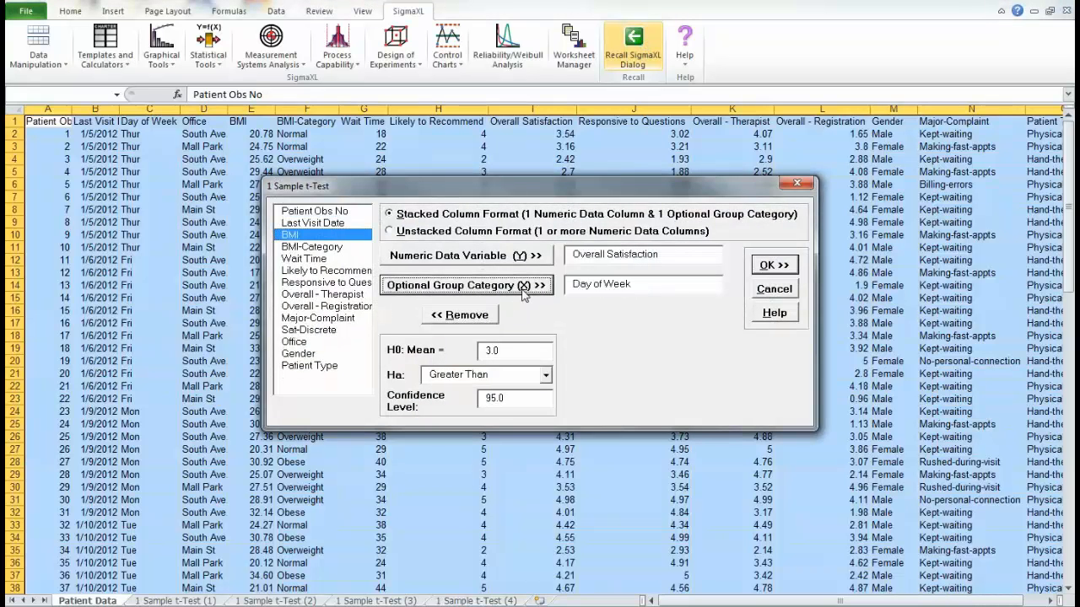
pyautogui.click(771, 266)
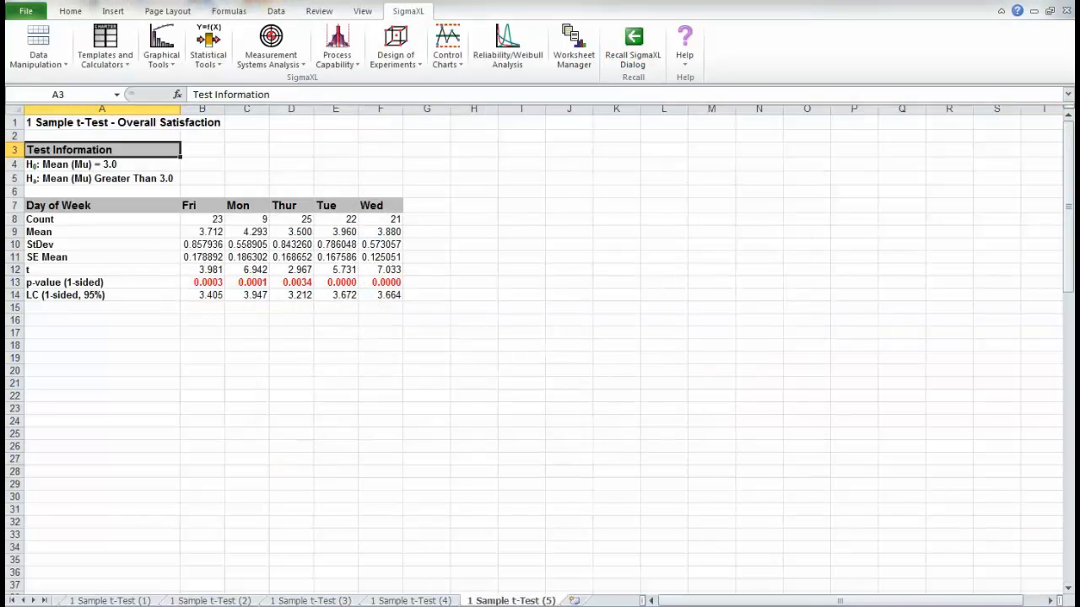
pyautogui.click(1065, 606)
pyautogui.click(1066, 606)
pyautogui.click(1065, 606)
pyautogui.click(1065, 606)
pyautogui.click(1065, 606)
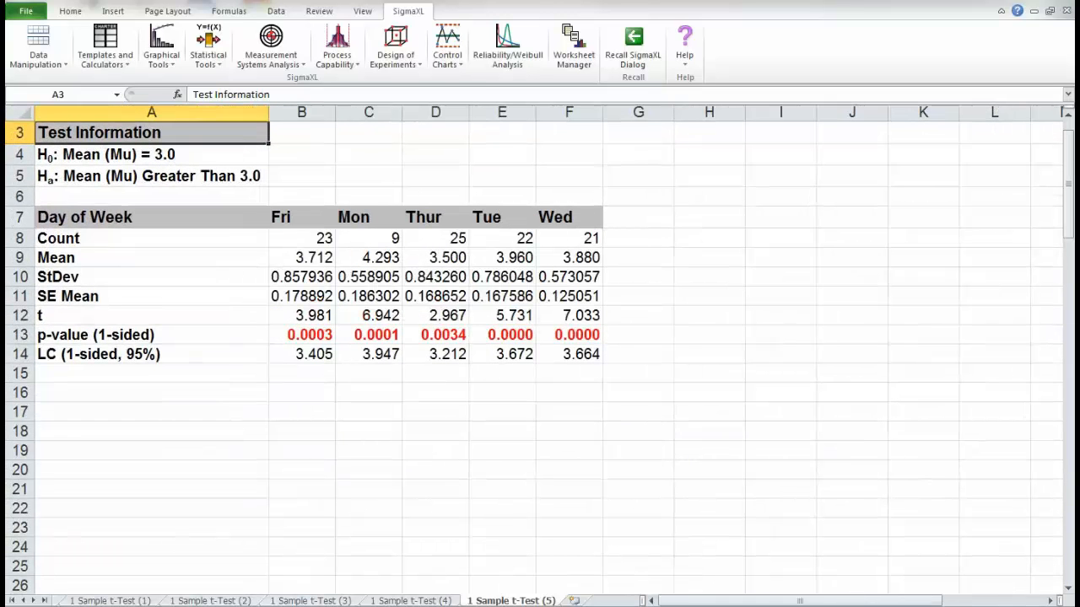